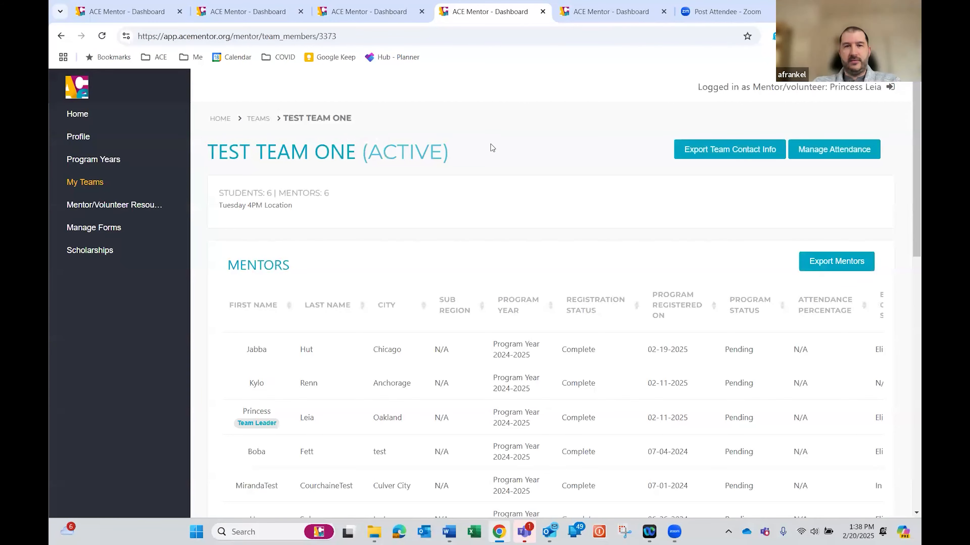
Open the profile of the Anchorage mentor from Test Team One's Mentors table
{"action": "scroll", "coordinate": [524, 250], "scroll_direction": "down", "scroll_amount": 3}
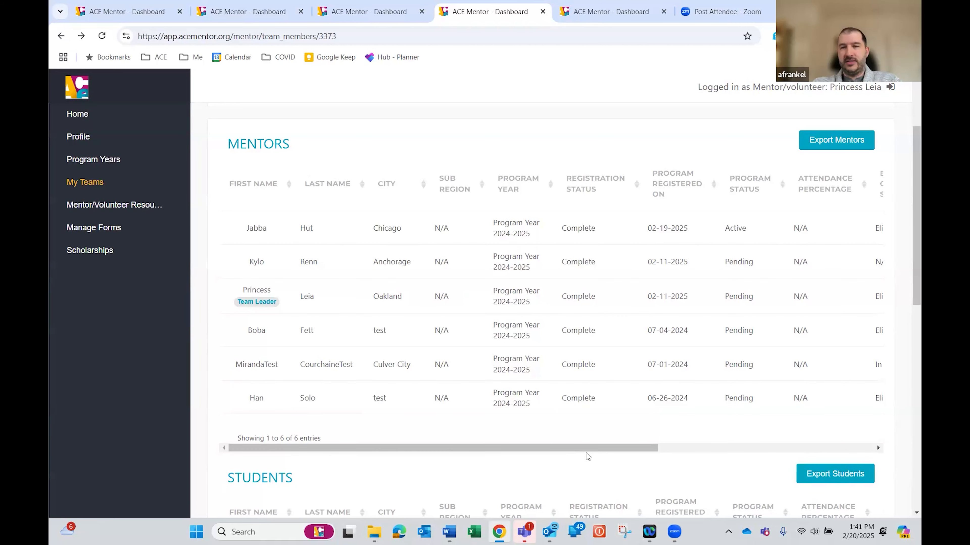
{"action": "left_click_drag", "start_coordinate": [575, 451], "coordinate": [669, 446]}
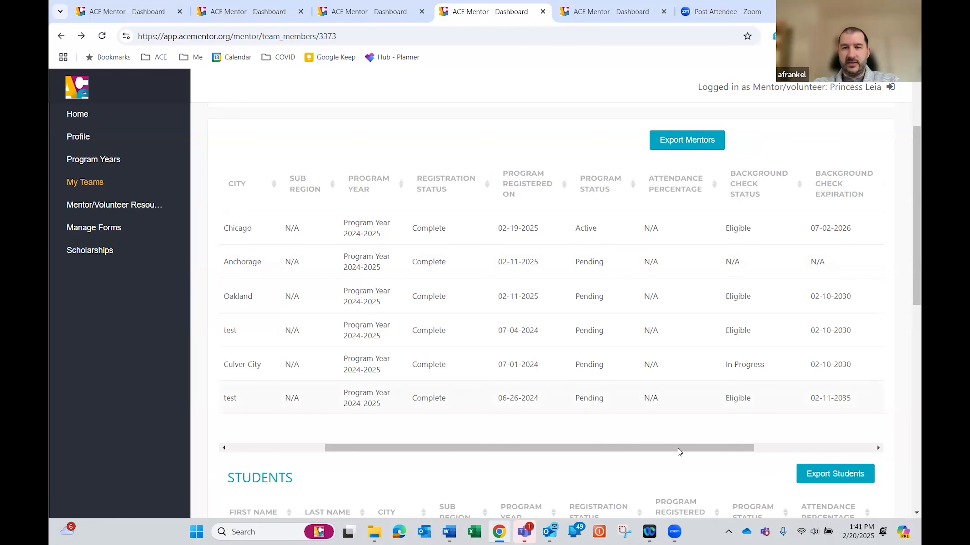
{"action": "left_click_drag", "start_coordinate": [738, 447], "coordinate": [846, 447]}
{"action": "left_click", "coordinate": [852, 263]}
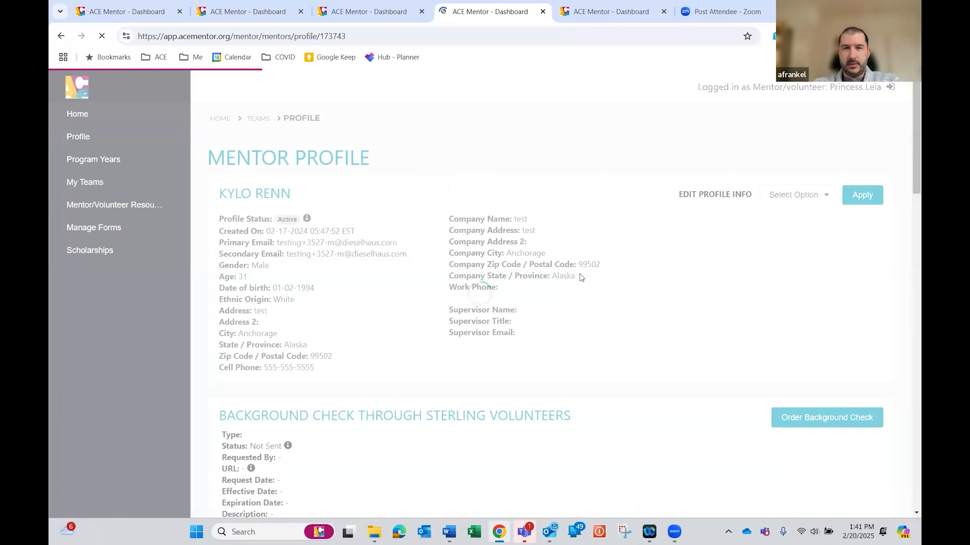
Set the mentor's program status for Program Year 2024-2025 to Active and apply it
{"action": "scroll", "coordinate": [530, 320], "scroll_direction": "down", "scroll_amount": 6}
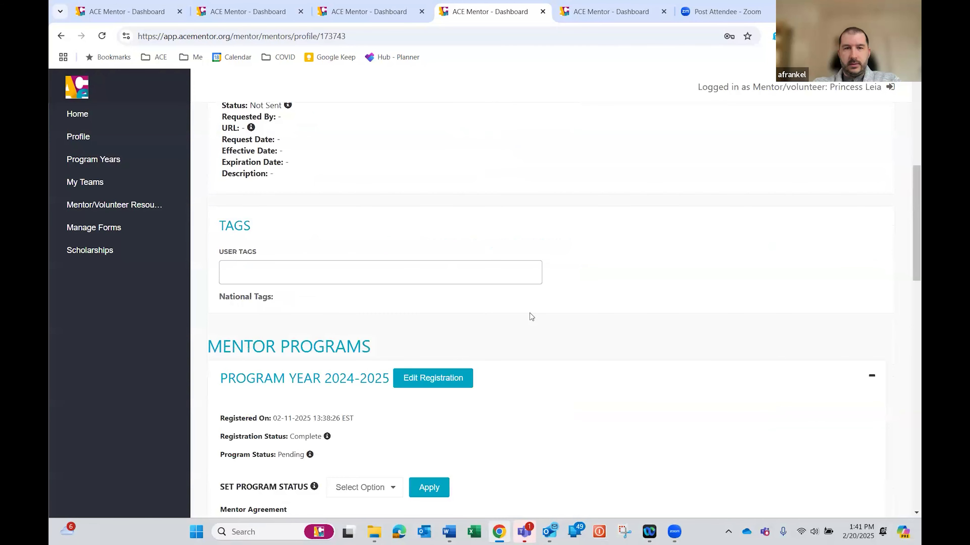
{"action": "scroll", "coordinate": [535, 295], "scroll_direction": "down", "scroll_amount": 3}
{"action": "left_click", "coordinate": [374, 317]}
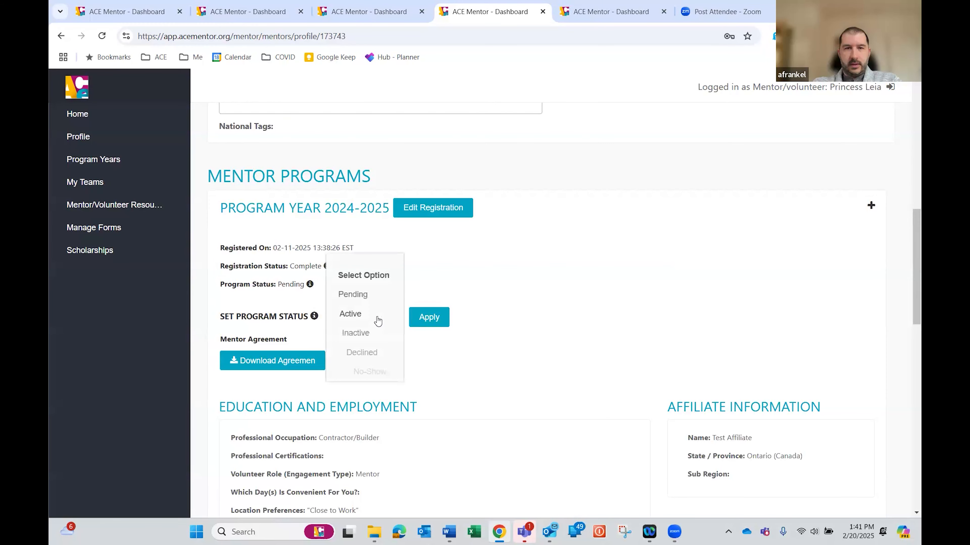
{"action": "left_click", "coordinate": [348, 318]}
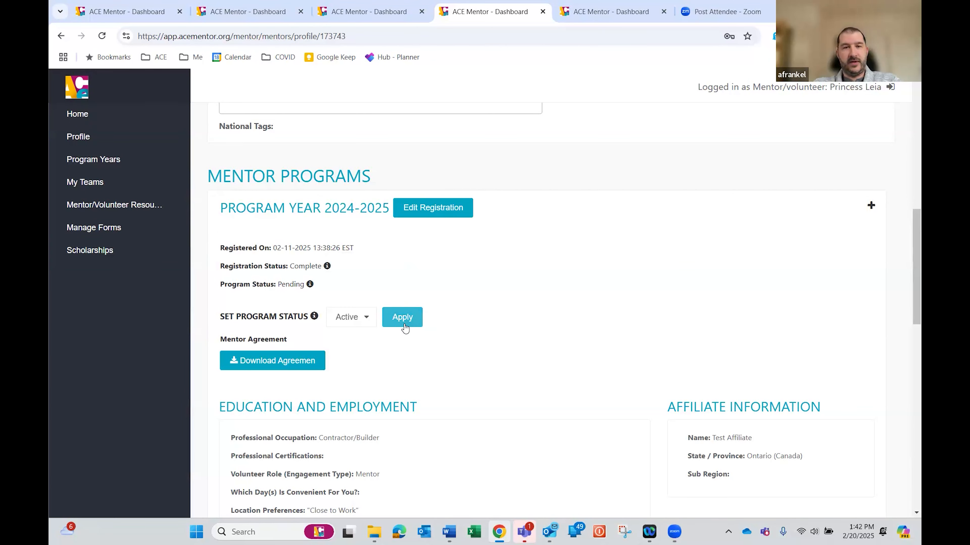
{"action": "left_click", "coordinate": [404, 321]}
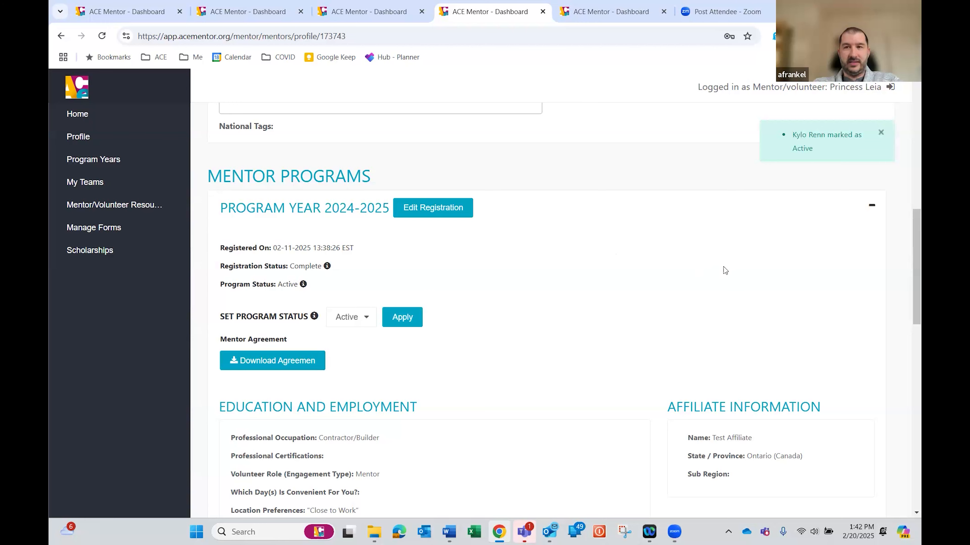
Return to the Test Team One page and check the program statuses in the Mentors table
{"action": "scroll", "coordinate": [683, 270], "scroll_direction": "up", "scroll_amount": 4}
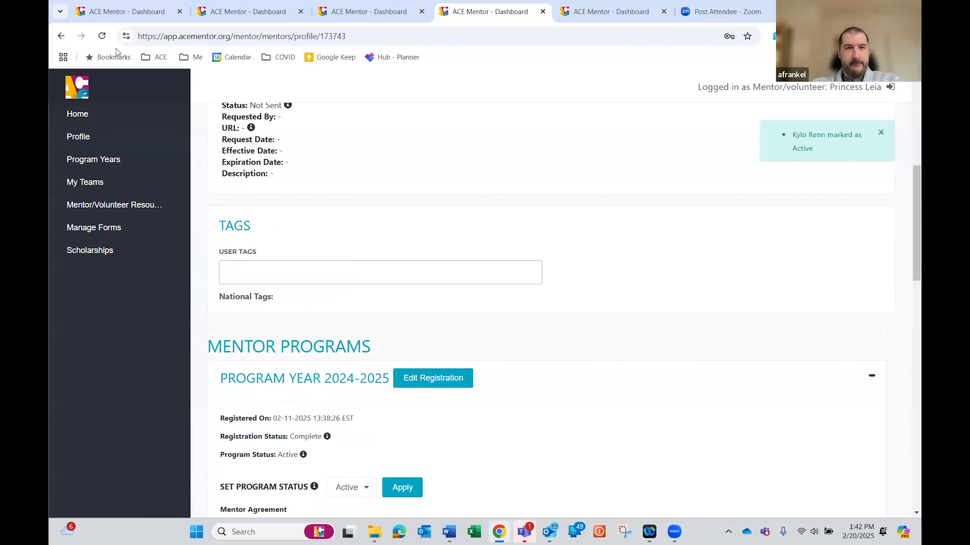
{"action": "scroll", "coordinate": [387, 178], "scroll_direction": "up", "scroll_amount": 3}
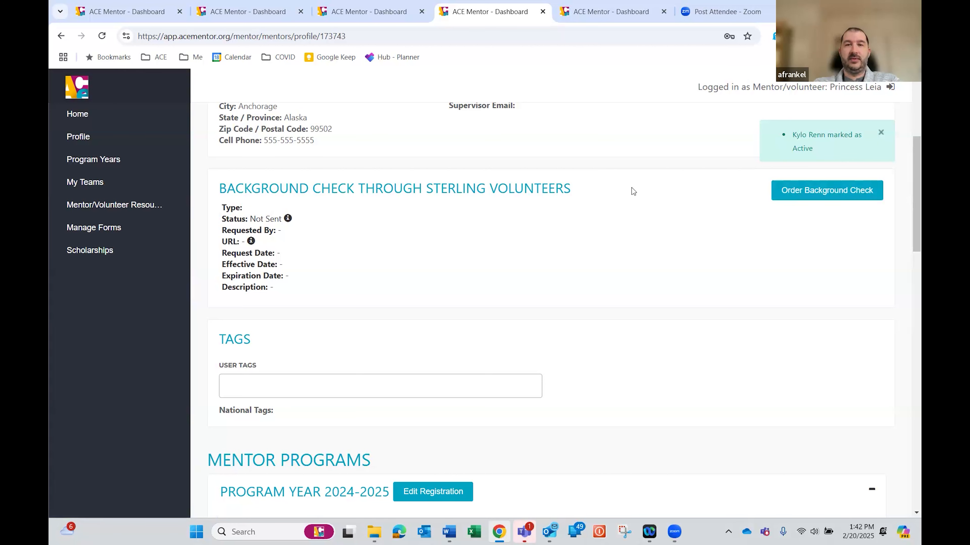
{"action": "left_click", "coordinate": [60, 36]}
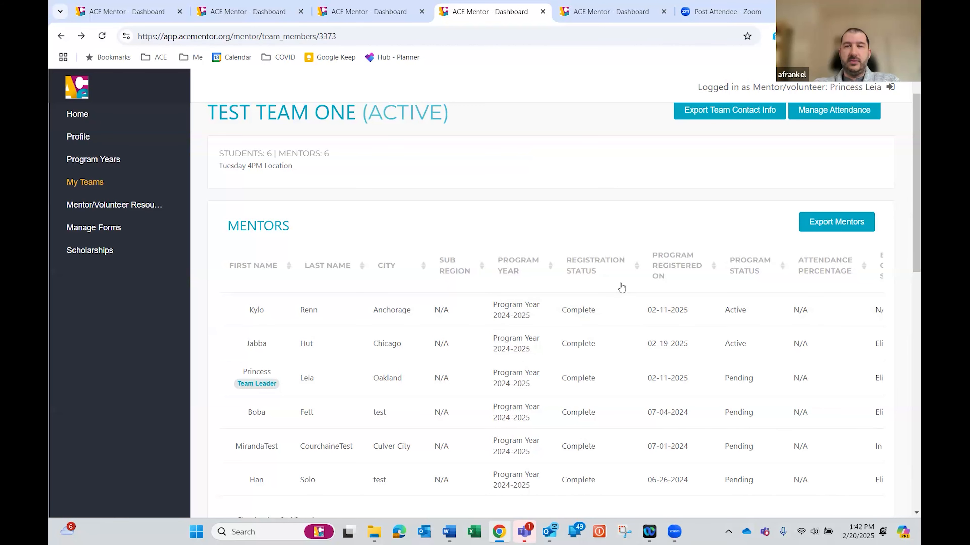
{"action": "scroll", "coordinate": [621, 287], "scroll_direction": "down", "scroll_amount": 1}
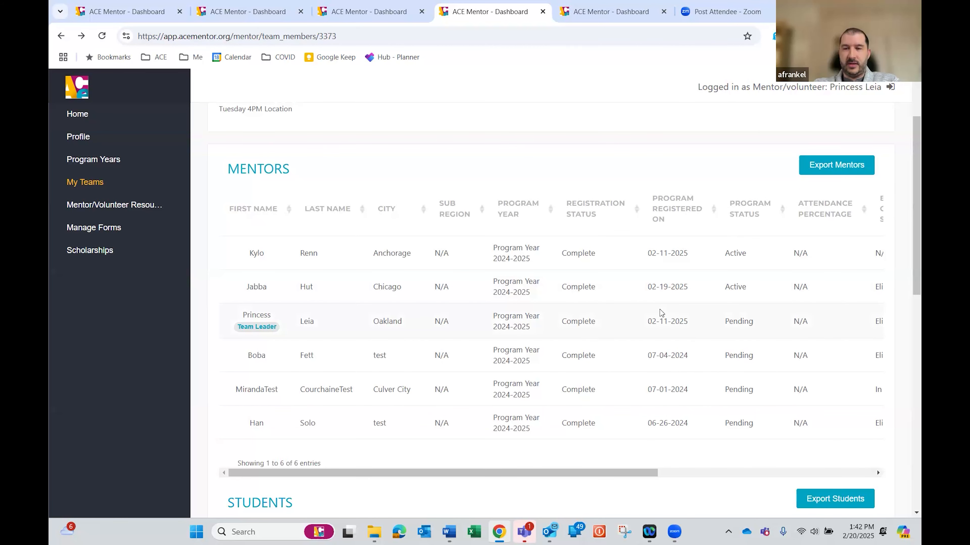
{"action": "scroll", "coordinate": [665, 314], "scroll_direction": "up", "scroll_amount": 2}
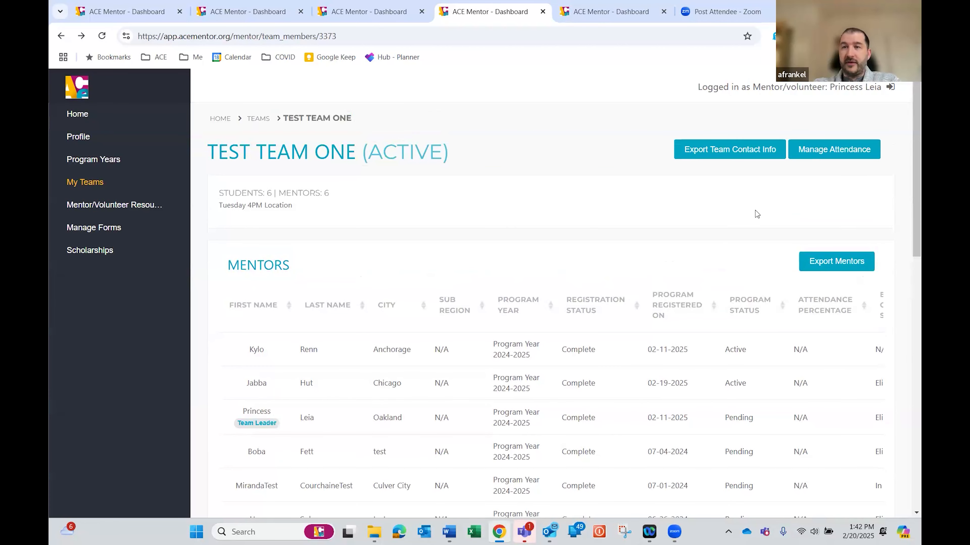
Create a new attendance session for Test Team One dated 02-17-2025
{"action": "left_click", "coordinate": [827, 151]}
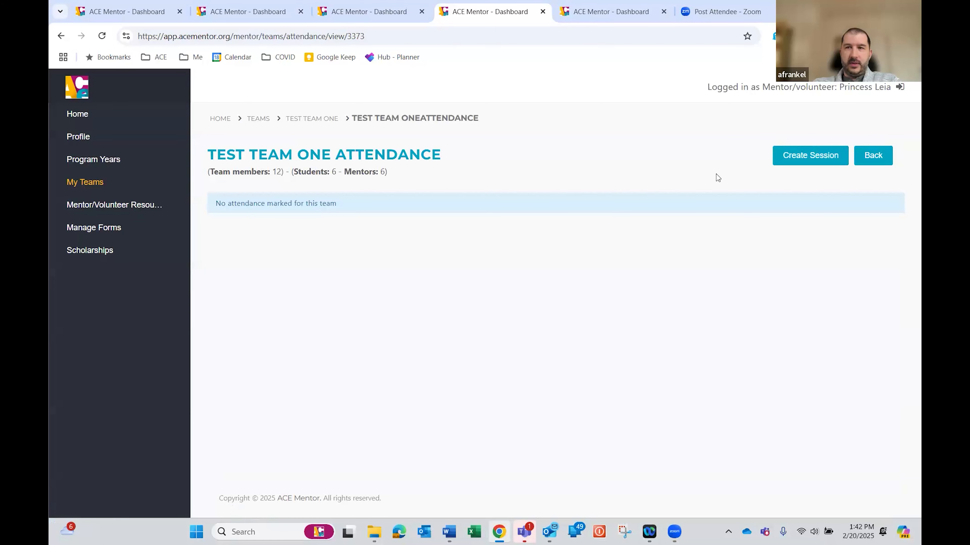
{"action": "left_click", "coordinate": [805, 157]}
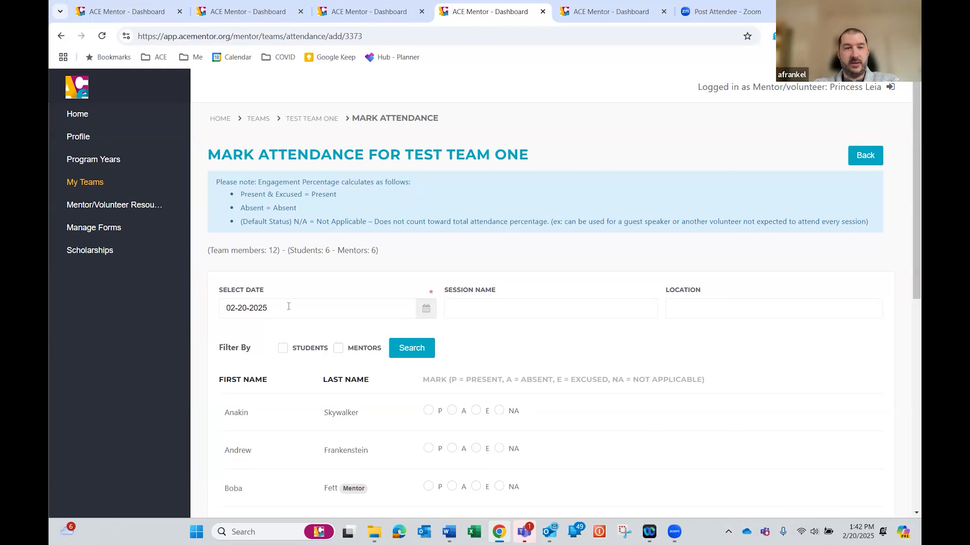
{"action": "left_click", "coordinate": [424, 310]}
{"action": "left_click", "coordinate": [259, 238]}
Name the session "Session 1" and enter "Field Trip" as its location
{"action": "left_click", "coordinate": [520, 312]}
{"action": "type", "text": "SE"}
{"action": "key", "text": "BackSpace"}
{"action": "type", "text": "ession 1"}
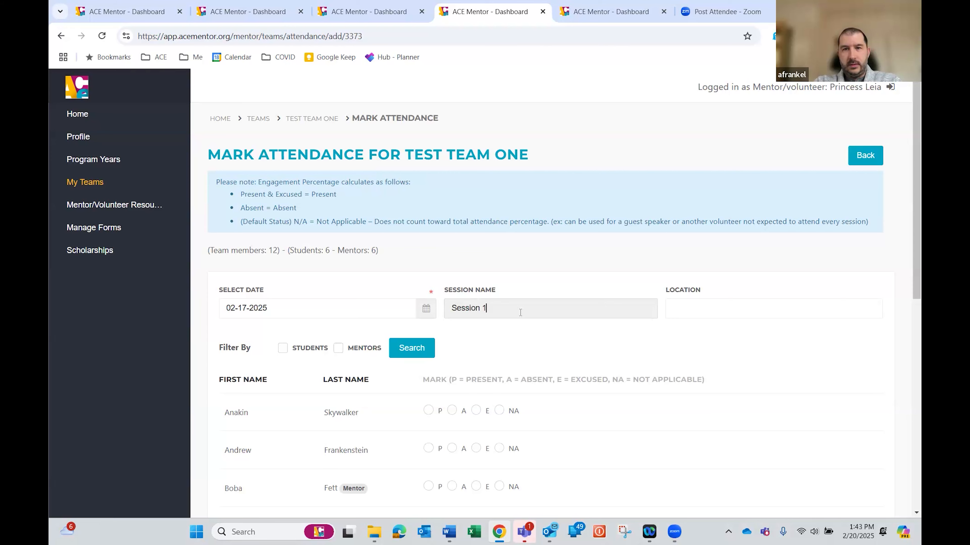
{"action": "key", "text": "Tab"}
{"action": "type", "text": "Field Trip"}
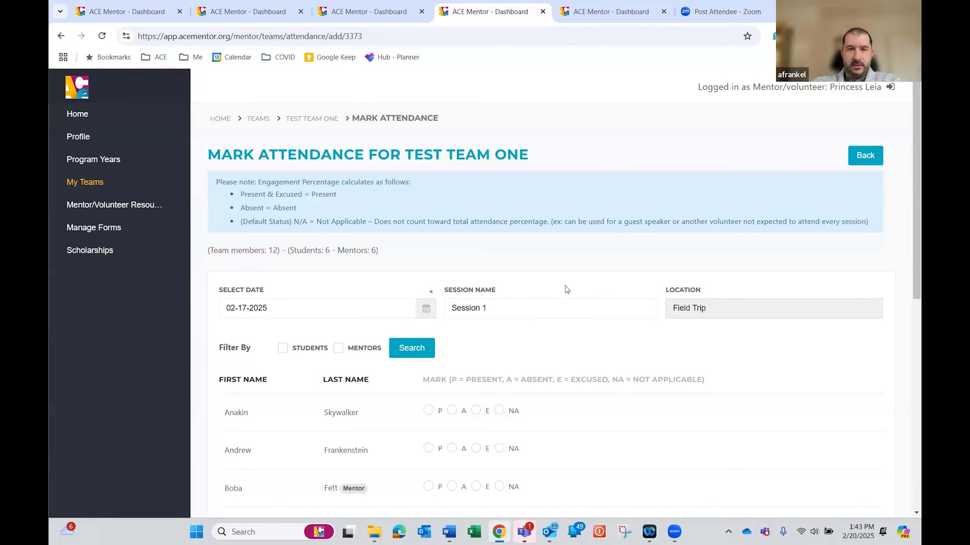
Mark the first listed team member as excused, the second absent, the third not applicable and the fourth present
{"action": "scroll", "coordinate": [598, 330], "scroll_direction": "down", "scroll_amount": 1}
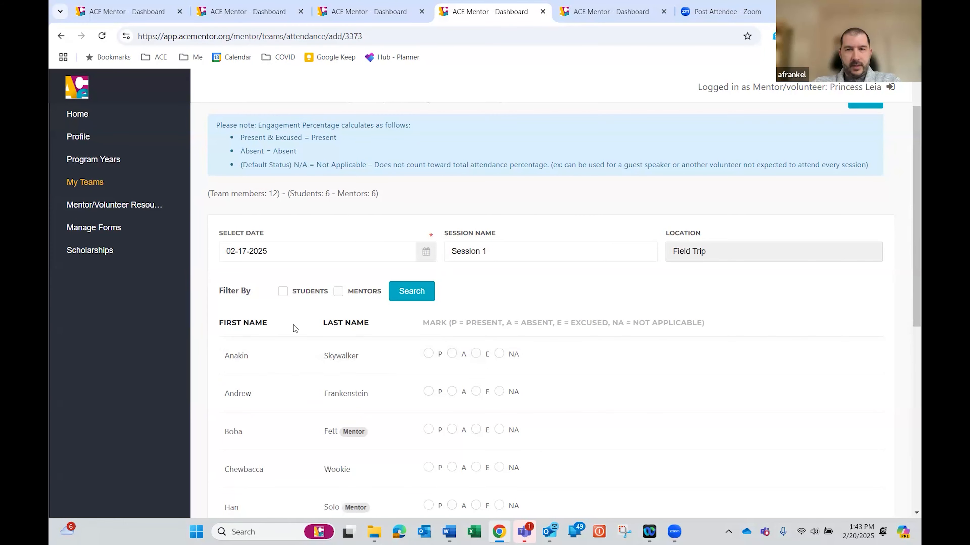
{"action": "scroll", "coordinate": [444, 353], "scroll_direction": "down", "scroll_amount": 2}
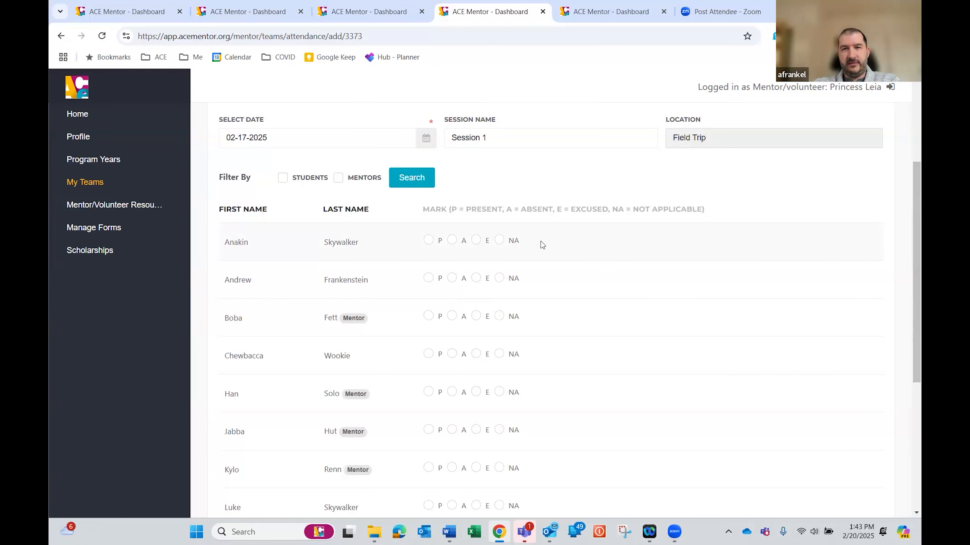
{"action": "scroll", "coordinate": [588, 287], "scroll_direction": "up", "scroll_amount": 1}
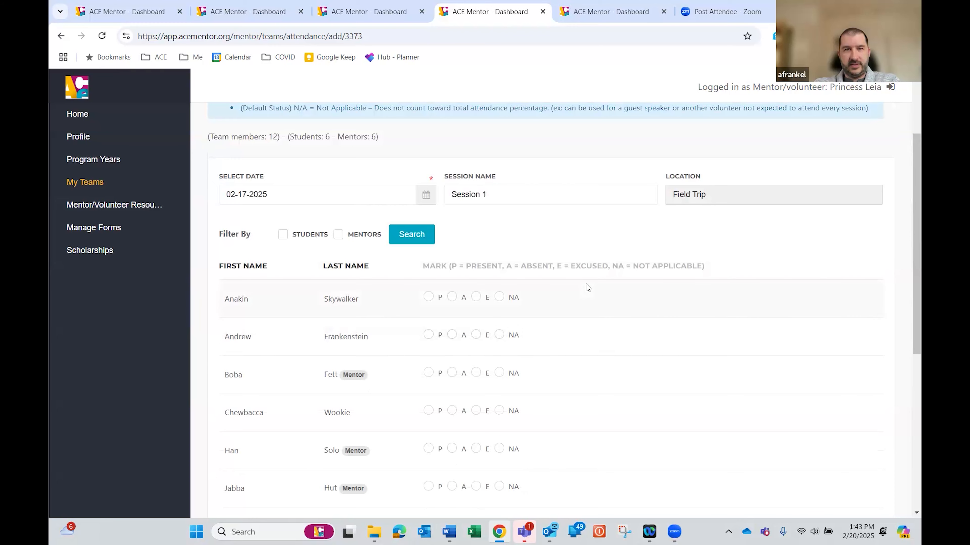
{"action": "scroll", "coordinate": [586, 288], "scroll_direction": "up", "scroll_amount": 2}
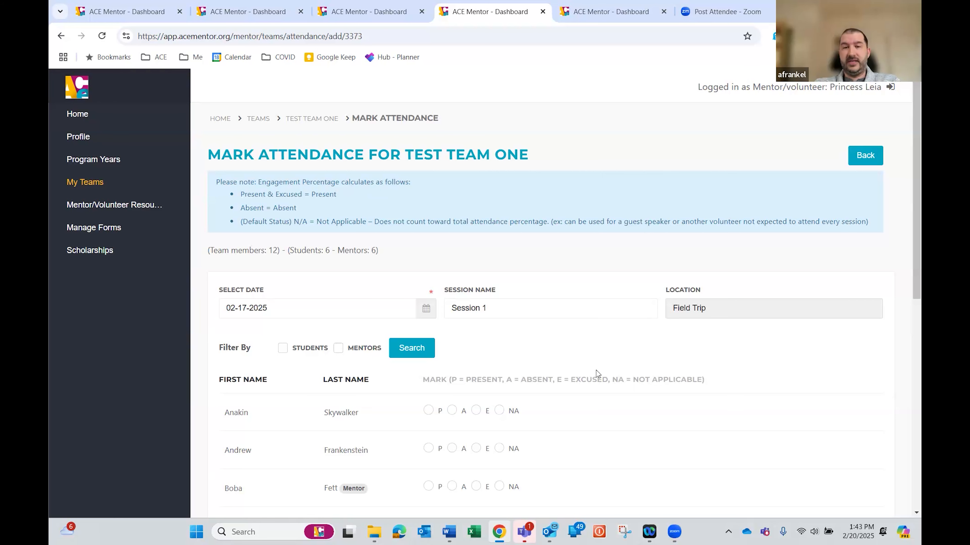
{"action": "scroll", "coordinate": [529, 325], "scroll_direction": "down", "scroll_amount": 3}
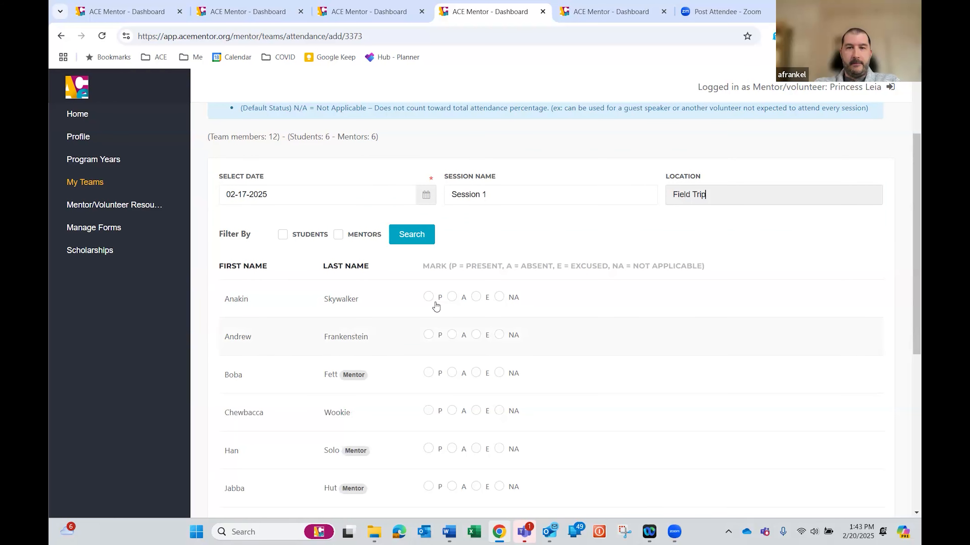
{"action": "left_click", "coordinate": [475, 297]}
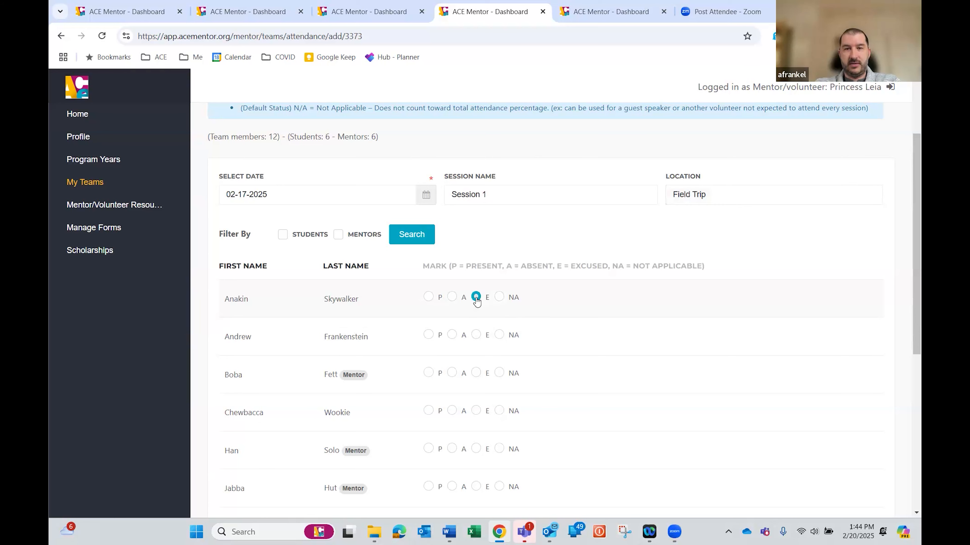
{"action": "left_click", "coordinate": [452, 335]}
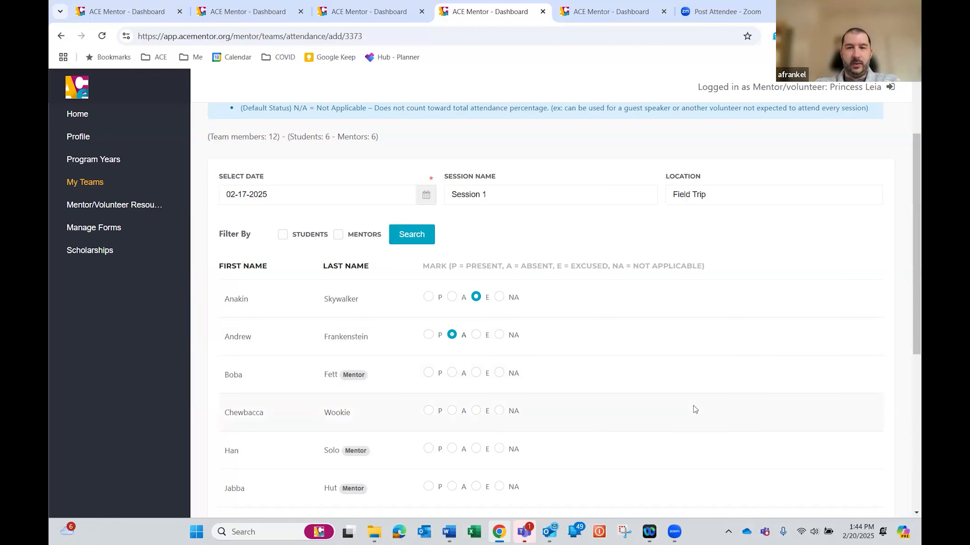
{"action": "left_click", "coordinate": [499, 375]}
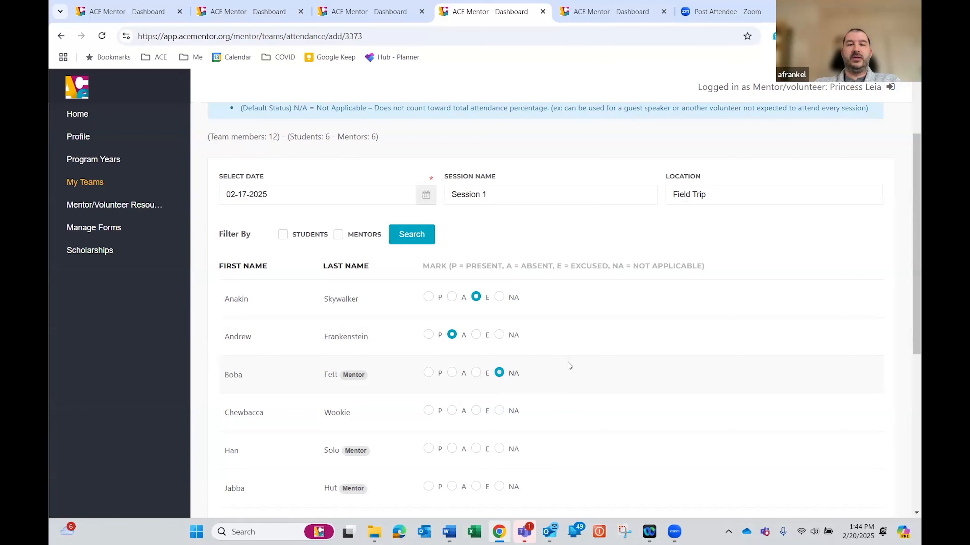
{"action": "scroll", "coordinate": [554, 362], "scroll_direction": "down", "scroll_amount": 2}
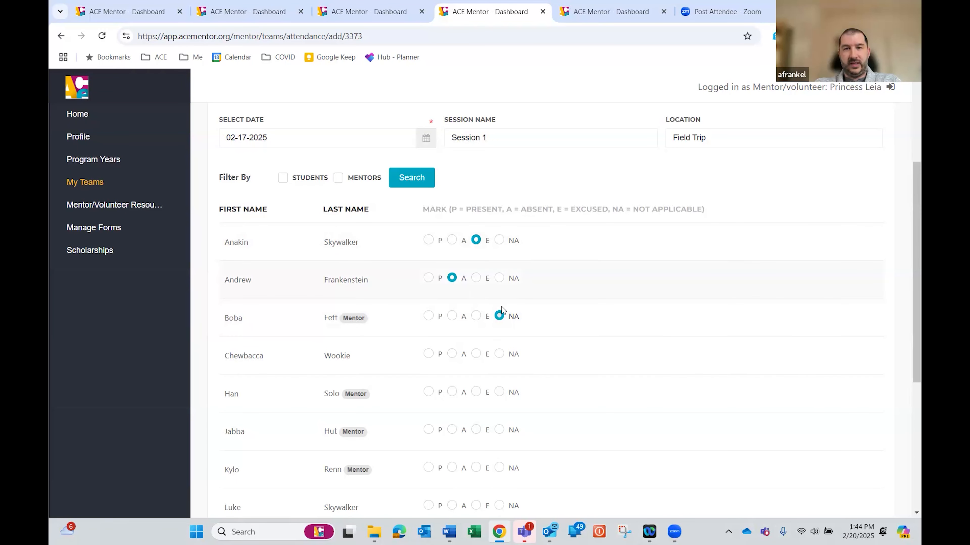
{"action": "left_click", "coordinate": [428, 355]}
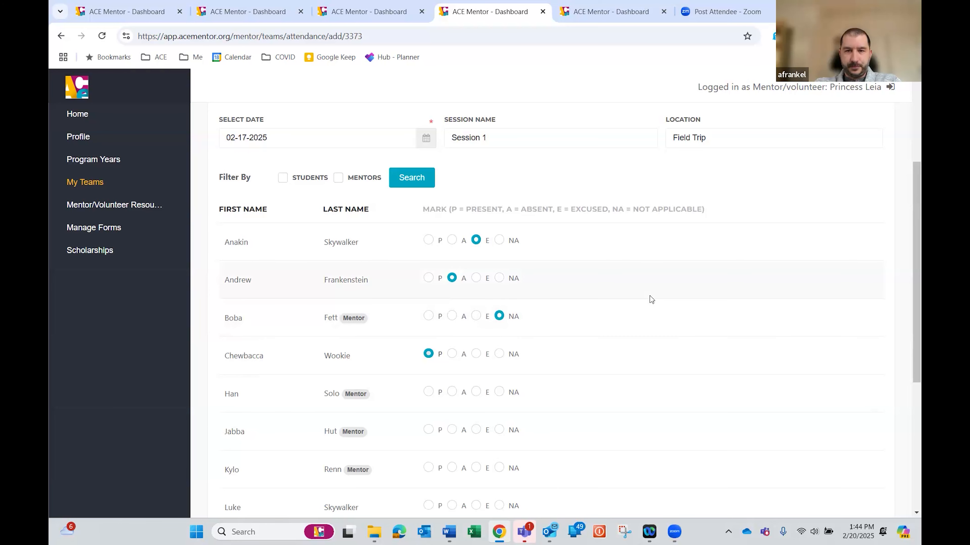
Save the attendance marked for Session 1
{"action": "scroll", "coordinate": [651, 302], "scroll_direction": "down", "scroll_amount": 1}
{"action": "scroll", "coordinate": [651, 302], "scroll_direction": "down", "scroll_amount": 5}
{"action": "left_click", "coordinate": [855, 444]}
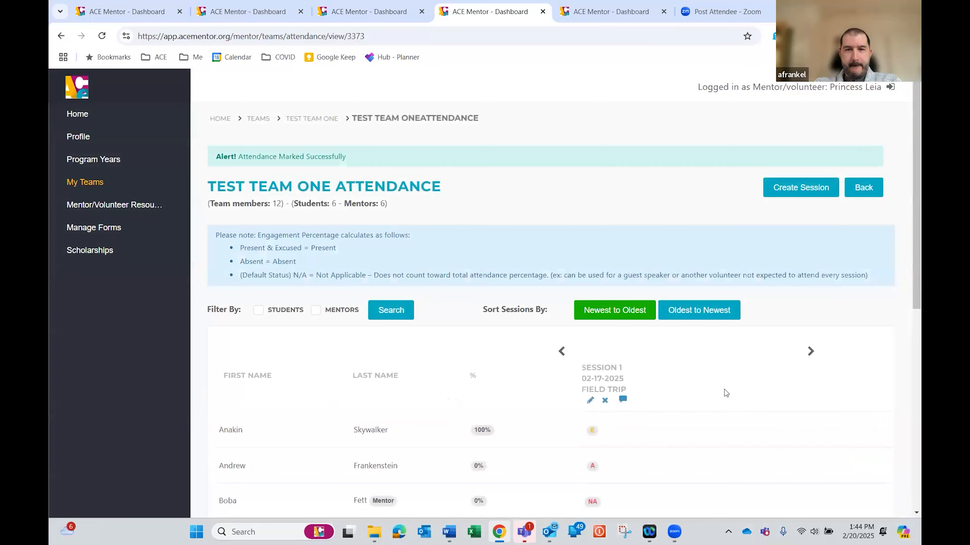
Review the team's recorded attendance marks and filter the attendance list to mentors only
{"action": "scroll", "coordinate": [710, 384], "scroll_direction": "down", "scroll_amount": 5}
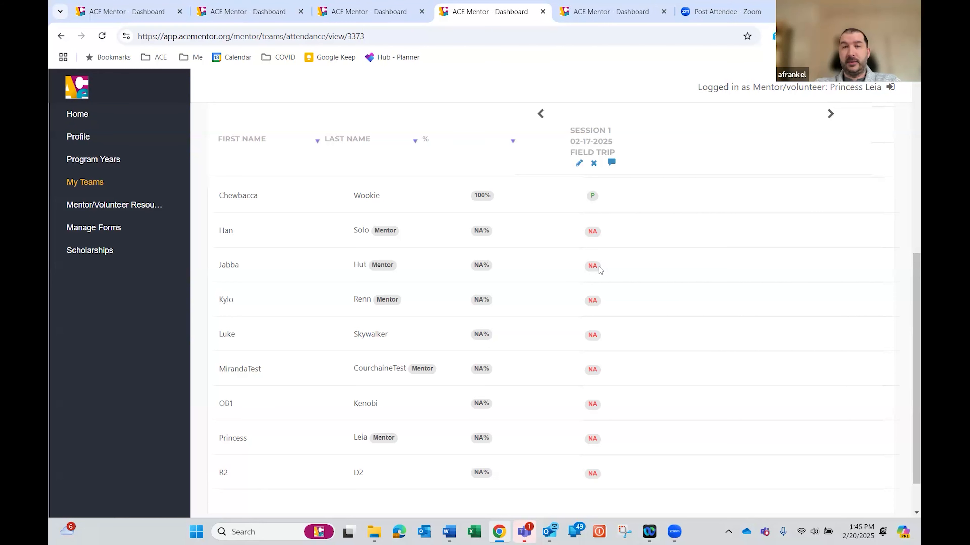
{"action": "scroll", "coordinate": [643, 322], "scroll_direction": "up", "scroll_amount": 3}
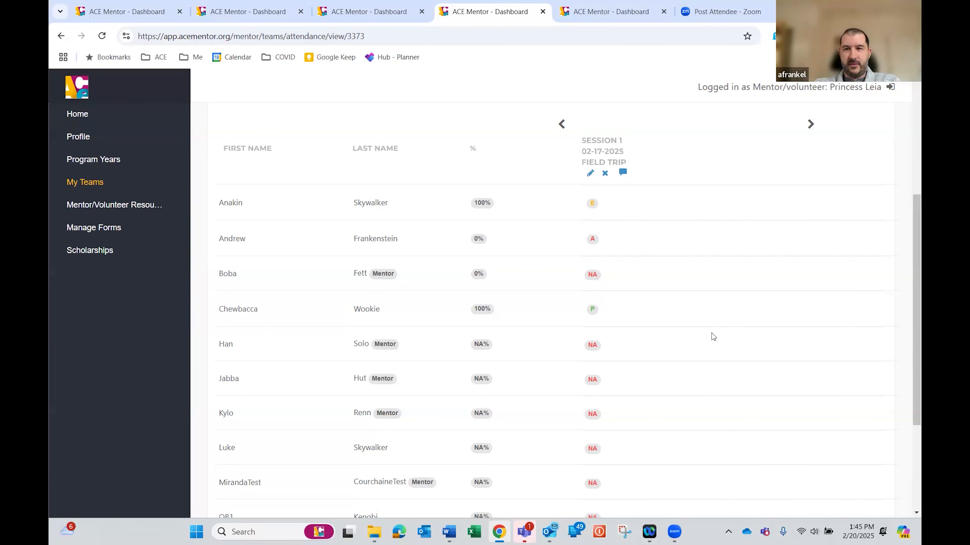
{"action": "scroll", "coordinate": [710, 334], "scroll_direction": "down", "scroll_amount": 4}
{"action": "scroll", "coordinate": [714, 340], "scroll_direction": "up", "scroll_amount": 10}
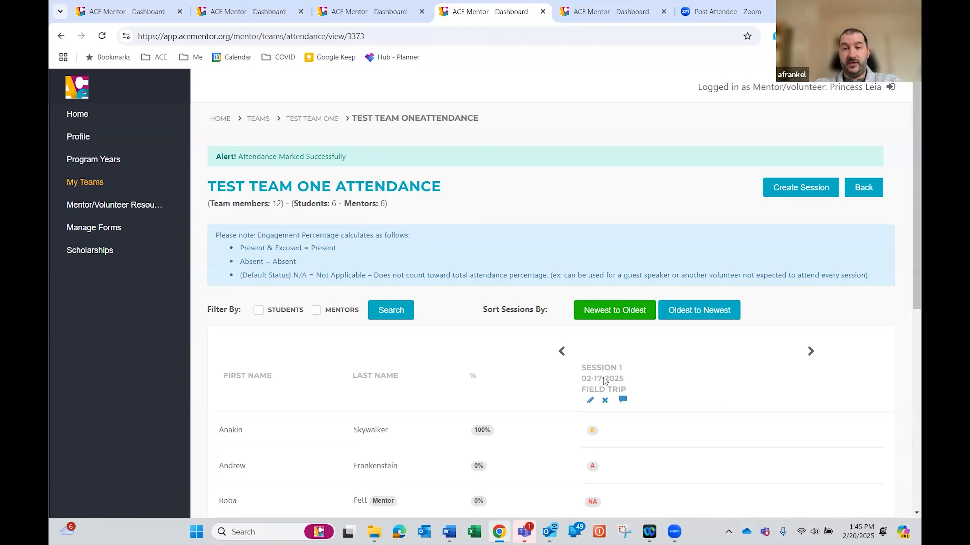
{"action": "scroll", "coordinate": [605, 378], "scroll_direction": "down", "scroll_amount": 3}
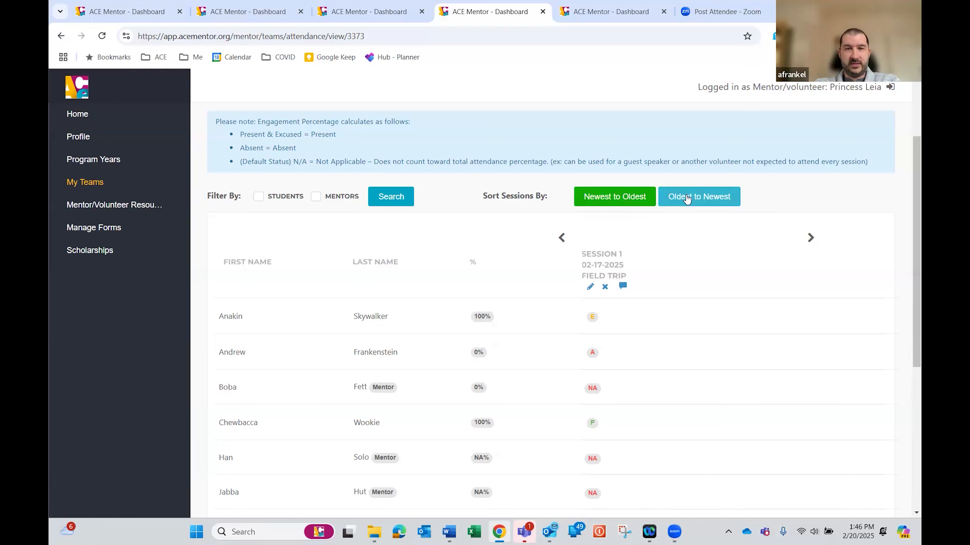
{"action": "left_click", "coordinate": [316, 197]}
{"action": "left_click", "coordinate": [393, 202]}
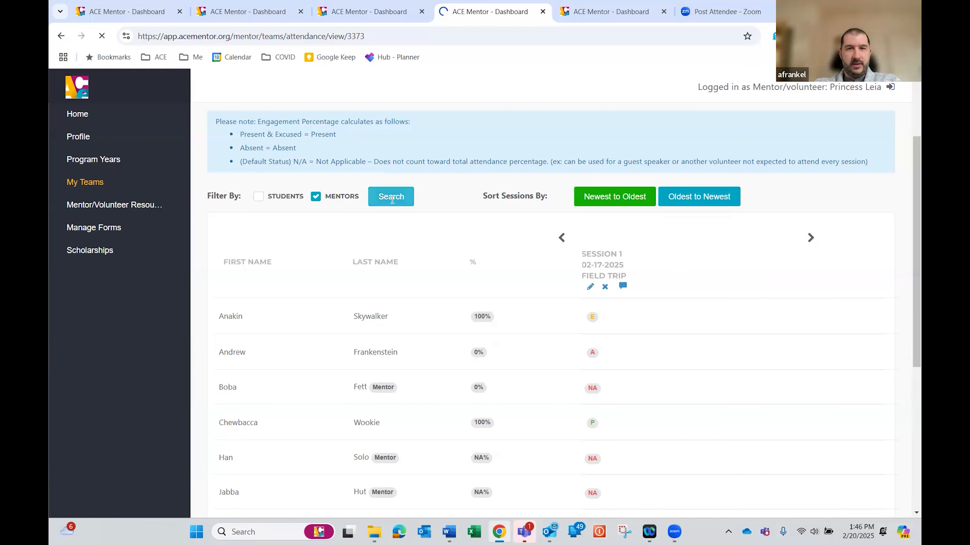
{"action": "scroll", "coordinate": [336, 229], "scroll_direction": "down", "scroll_amount": 1}
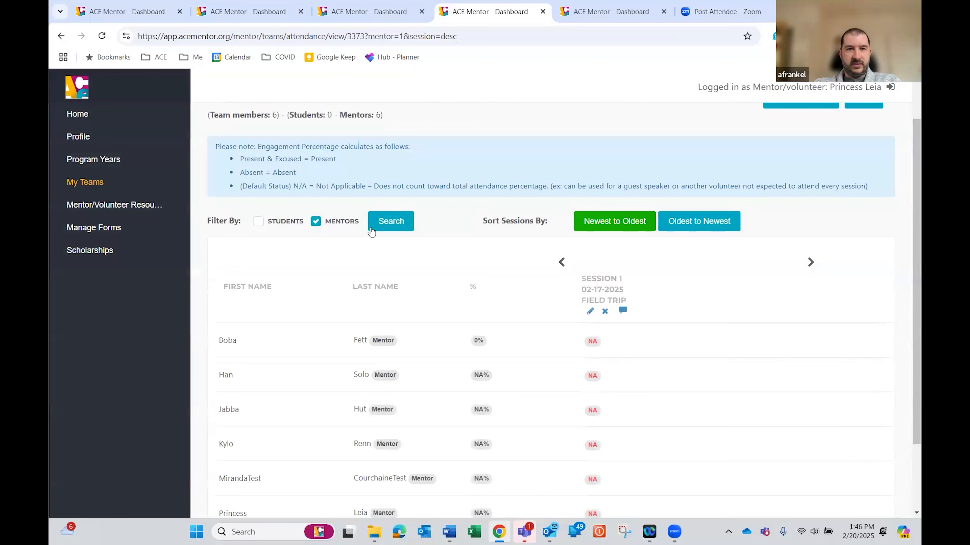
Filter the attendance list to include both students and mentors, and return to the Test Team One page
{"action": "left_click", "coordinate": [258, 222]}
{"action": "left_click", "coordinate": [389, 221]}
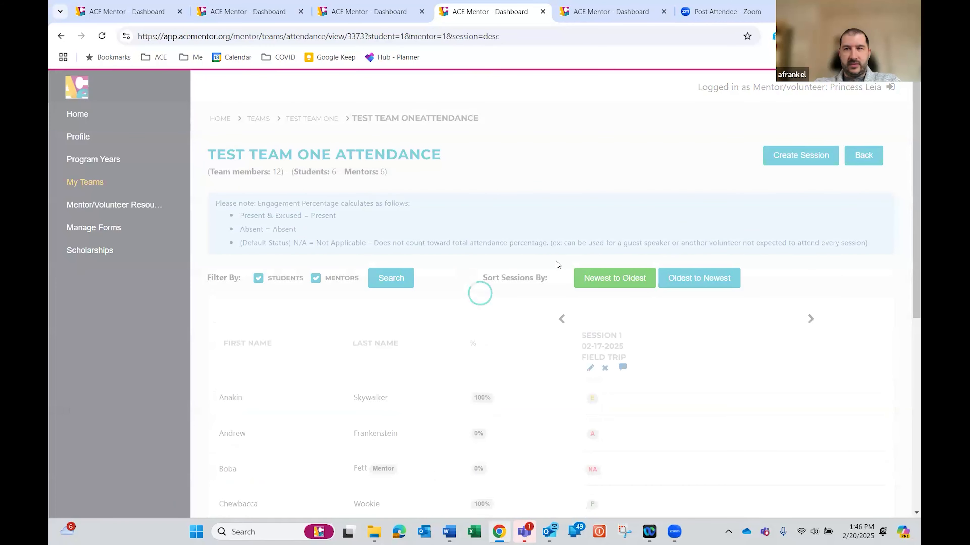
{"action": "scroll", "coordinate": [736, 342], "scroll_direction": "down", "scroll_amount": 4}
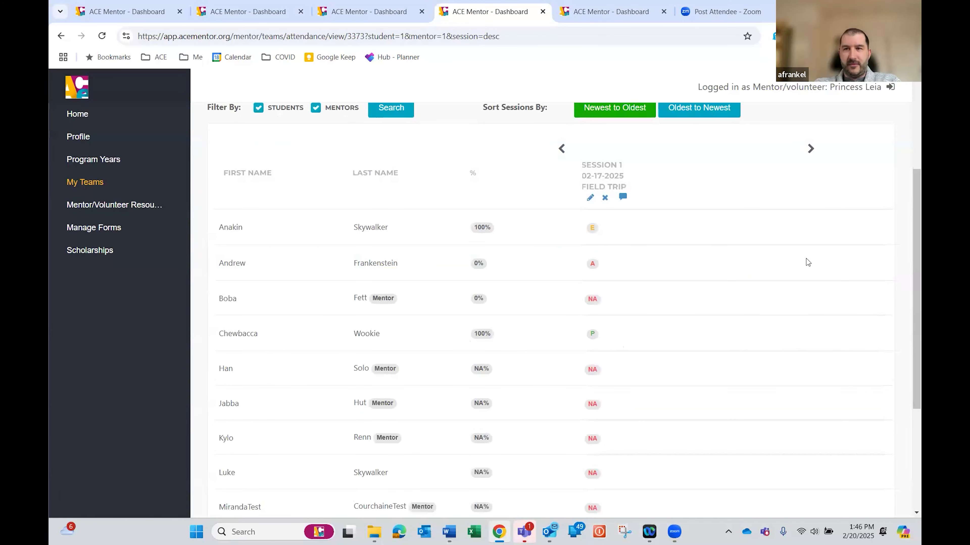
{"action": "scroll", "coordinate": [808, 262], "scroll_direction": "up", "scroll_amount": 5}
{"action": "left_click", "coordinate": [863, 155]}
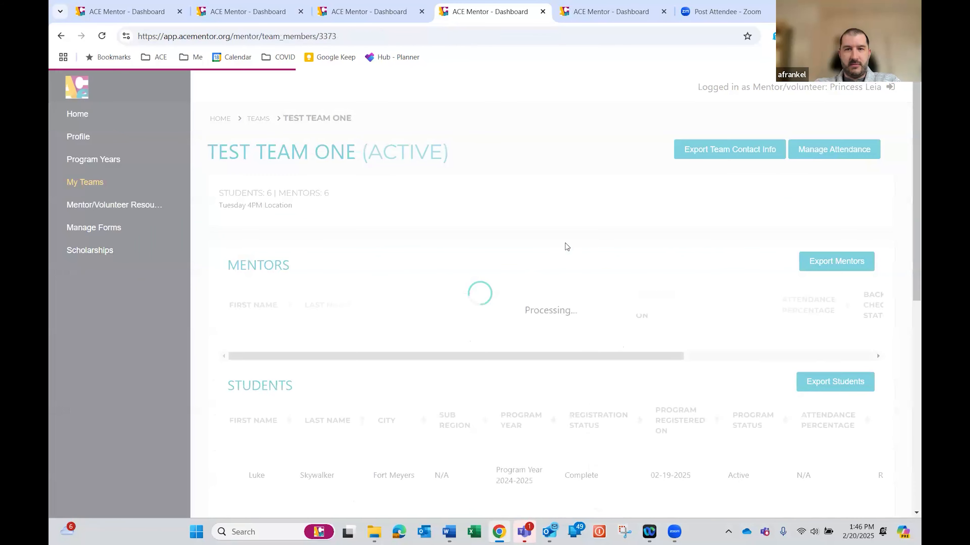